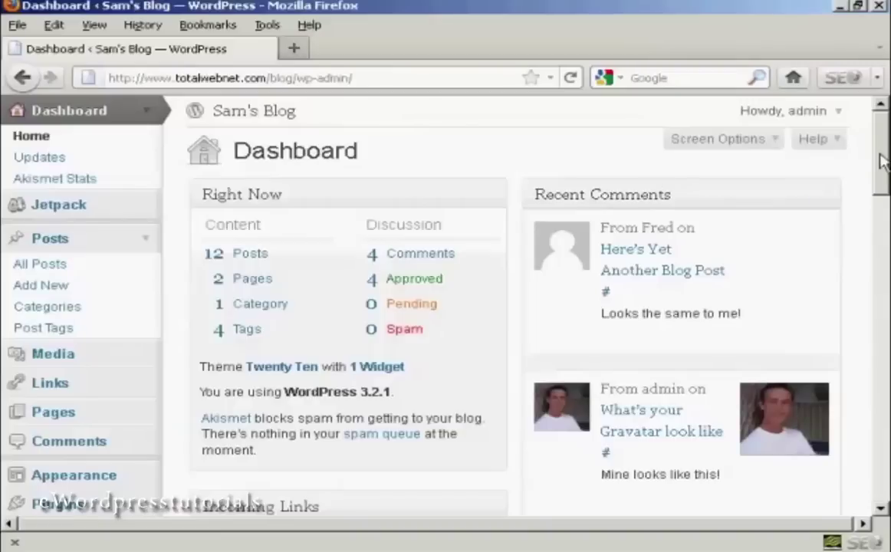
Go to the Reading page under the site's Settings.
drag(882, 161, 882, 219)
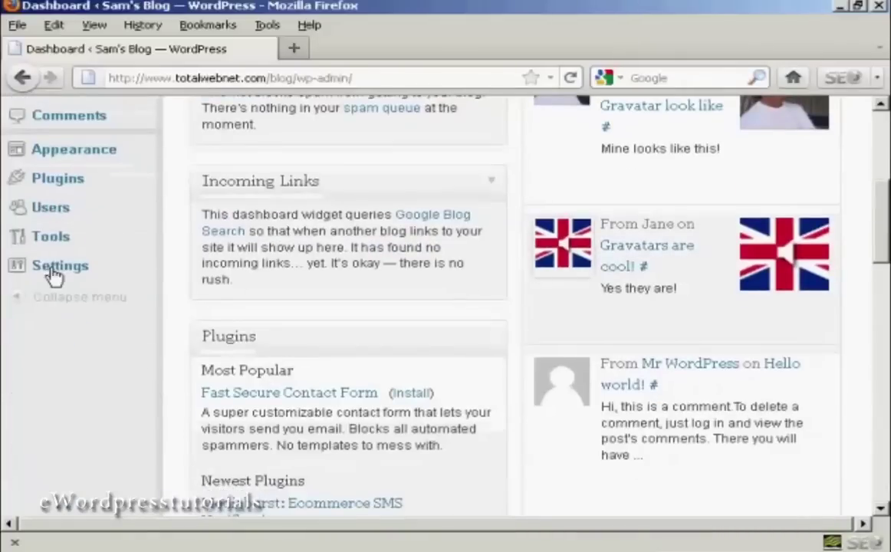
click(55, 275)
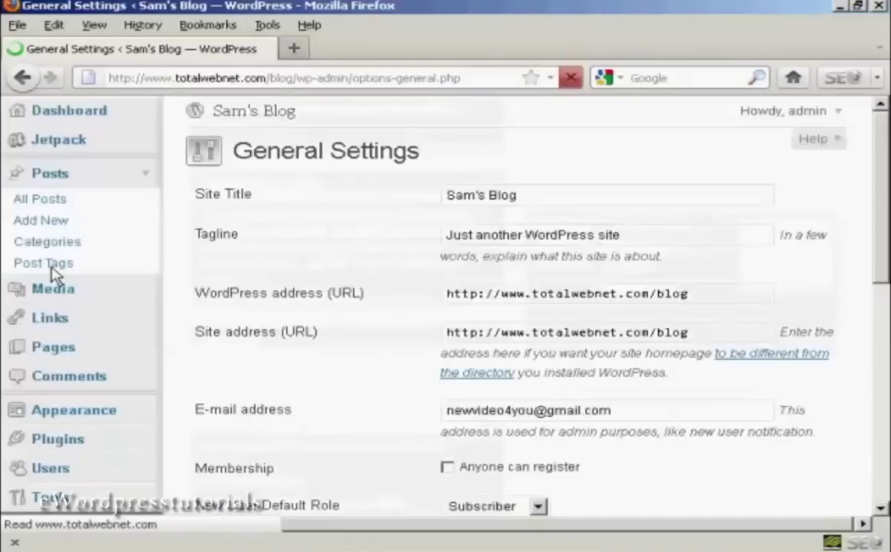
scroll(284, 367, down, 2)
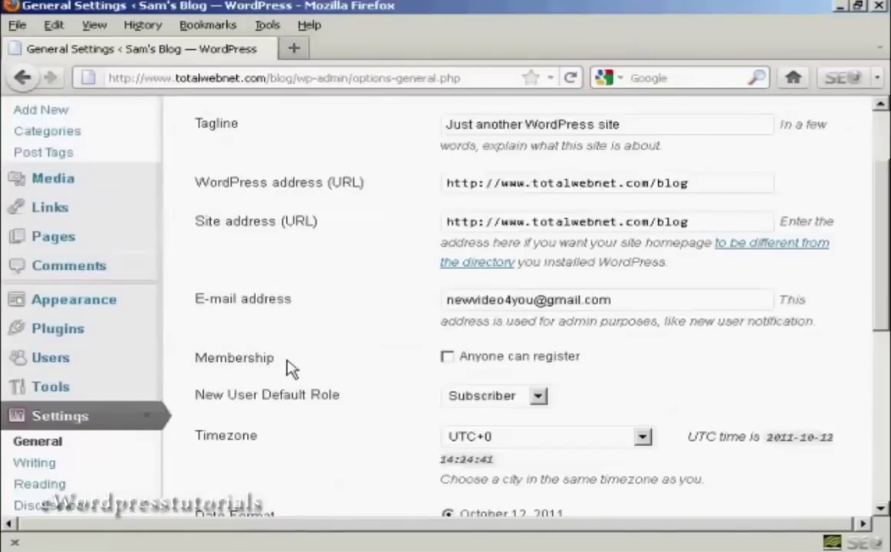
scroll(308, 342, down, 3)
scroll(335, 332, down, 3)
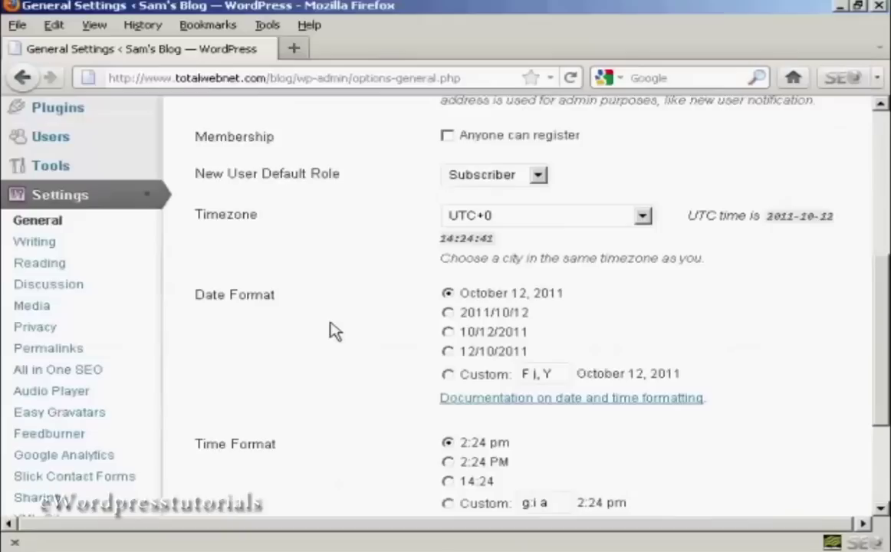
click(39, 268)
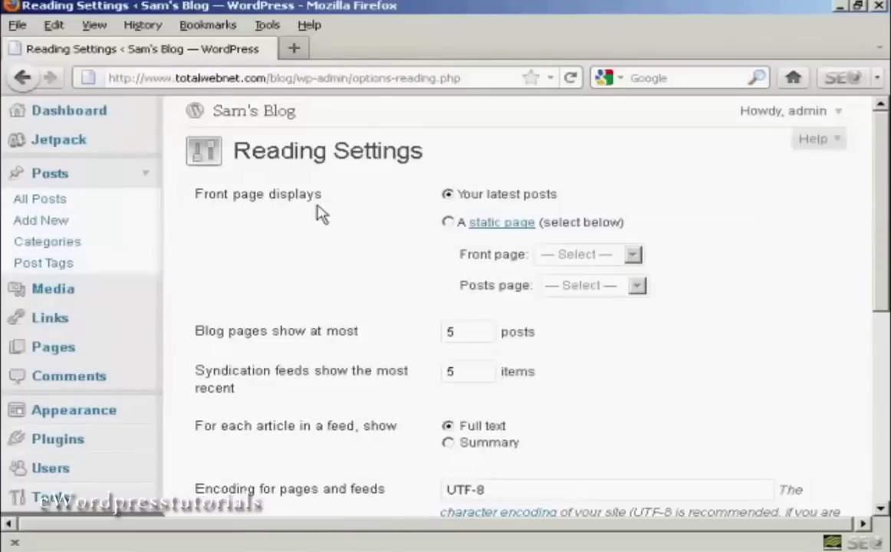
Switch the front page display to 'A static page', leaving the front page unchosen.
click(450, 224)
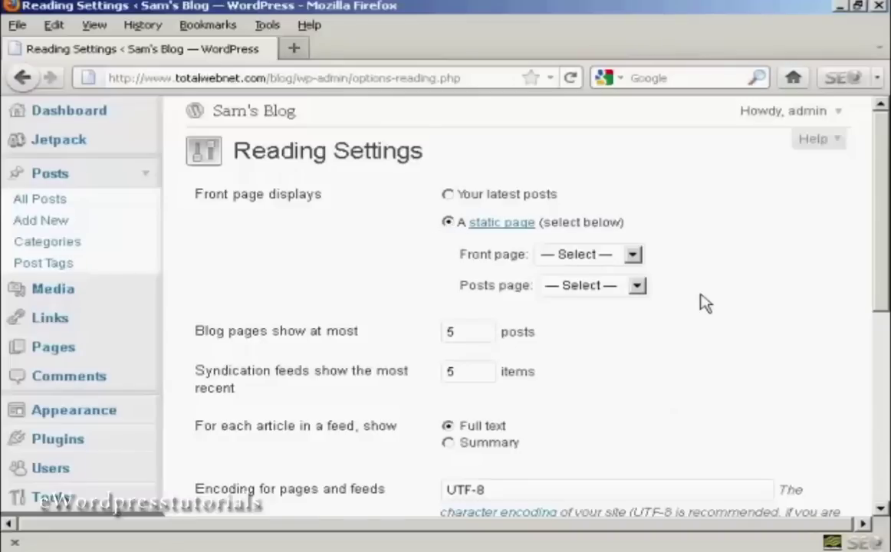
click(634, 256)
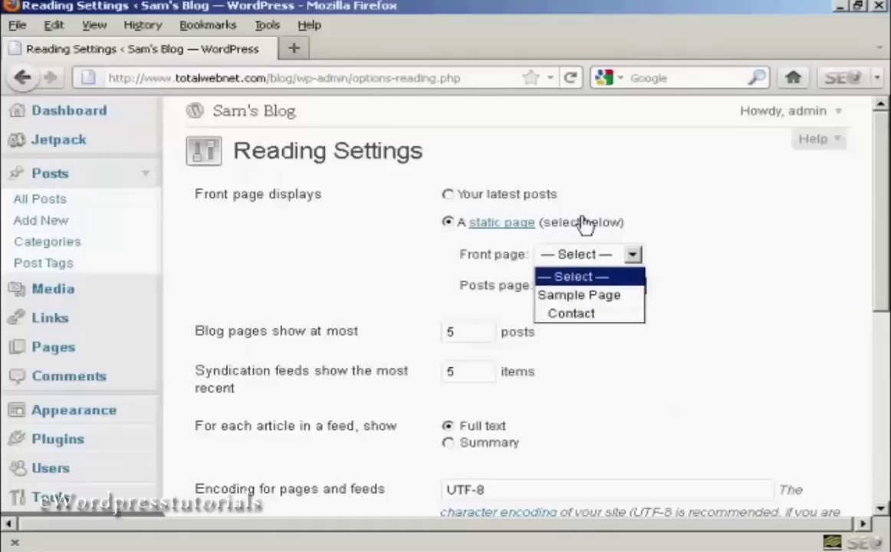
click(652, 215)
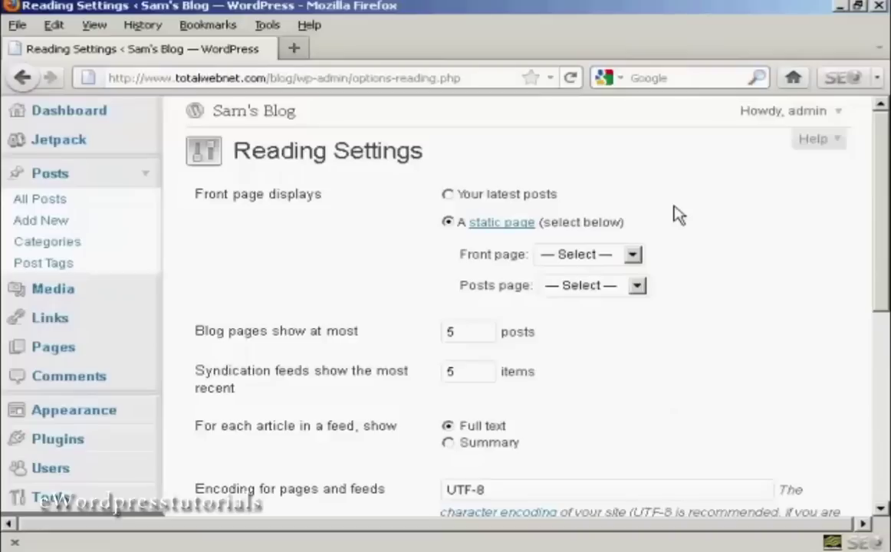
Create and publish a page titled 'My Homepage' with a short static home page note.
click(502, 228)
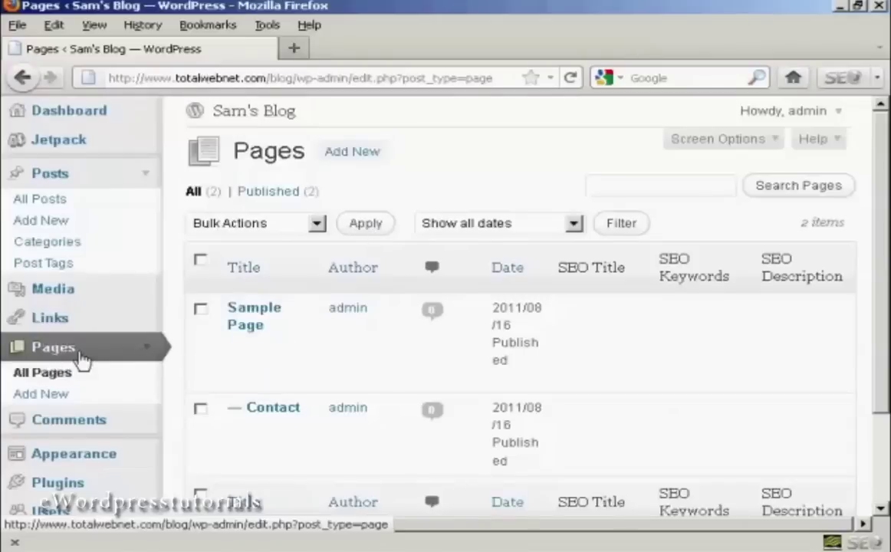
click(363, 156)
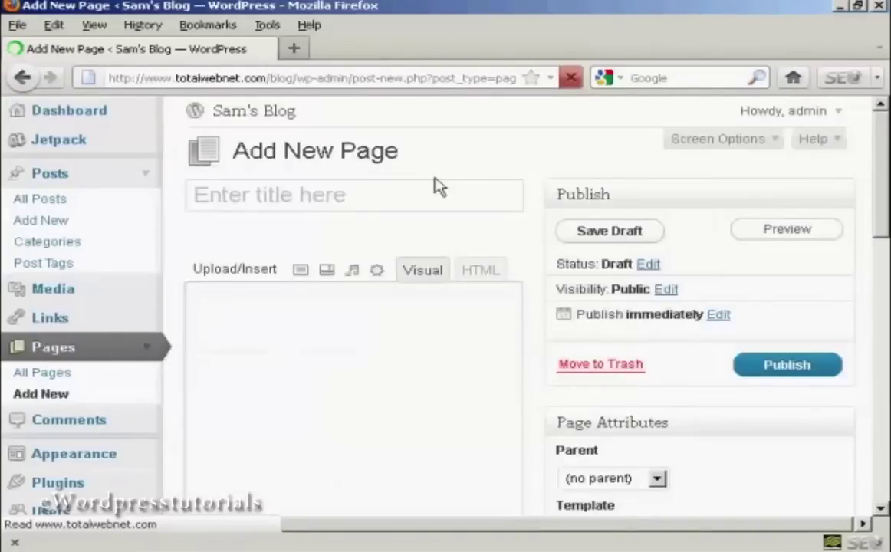
click(439, 187)
text(My)
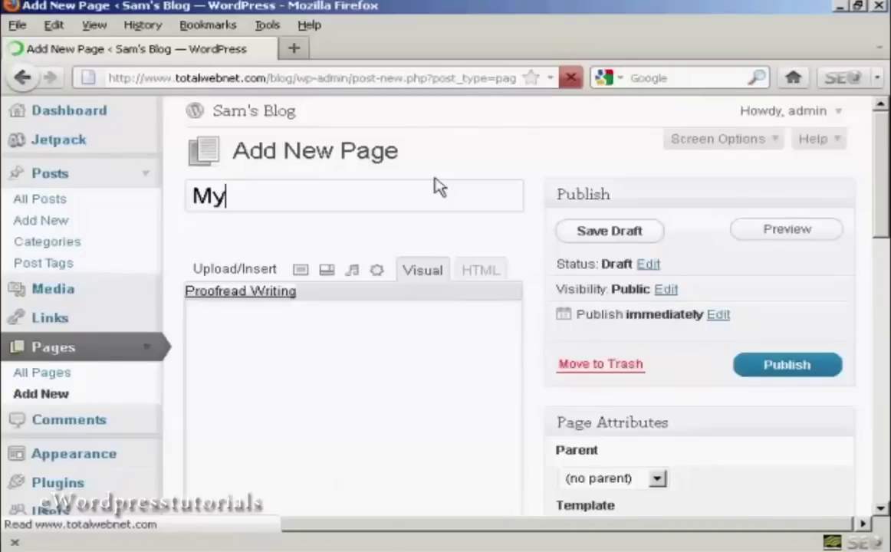
text( Homepag)
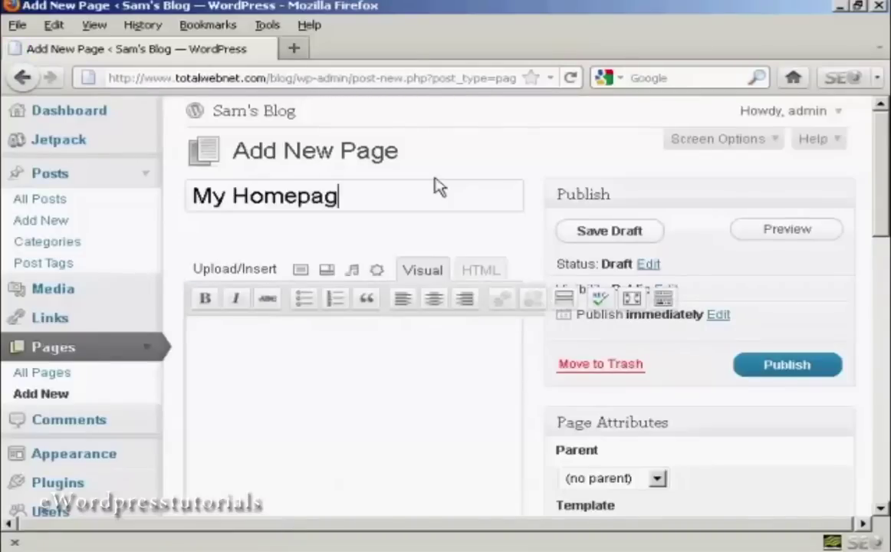
text(e)
click(257, 357)
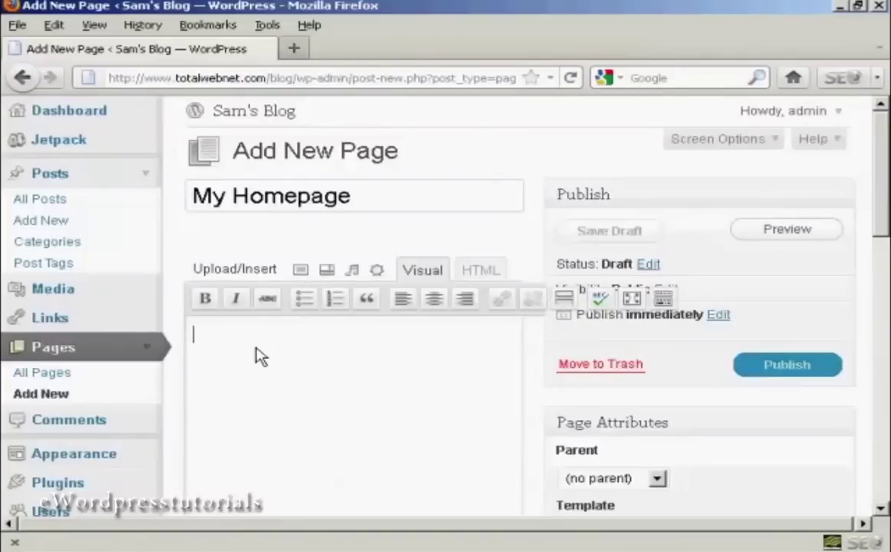
text(This is my stat)
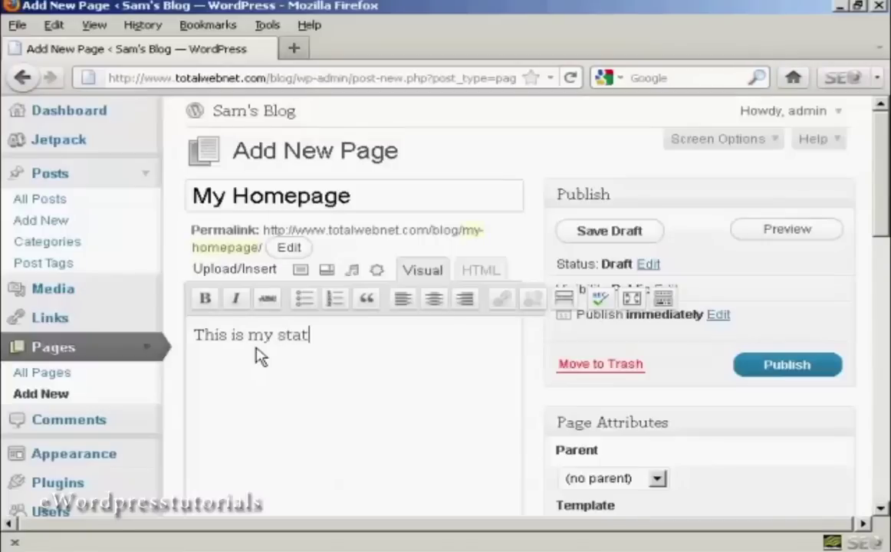
text(ic home page.  I'll be adding m)
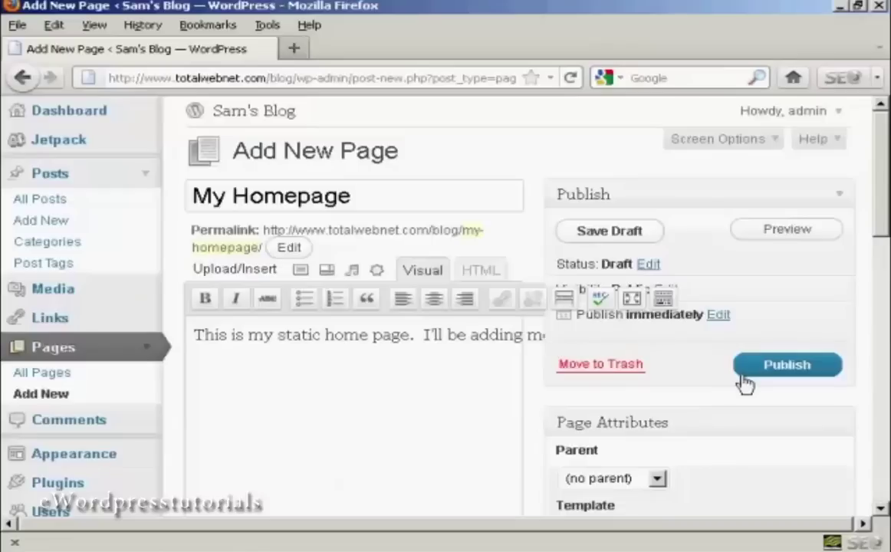
click(801, 375)
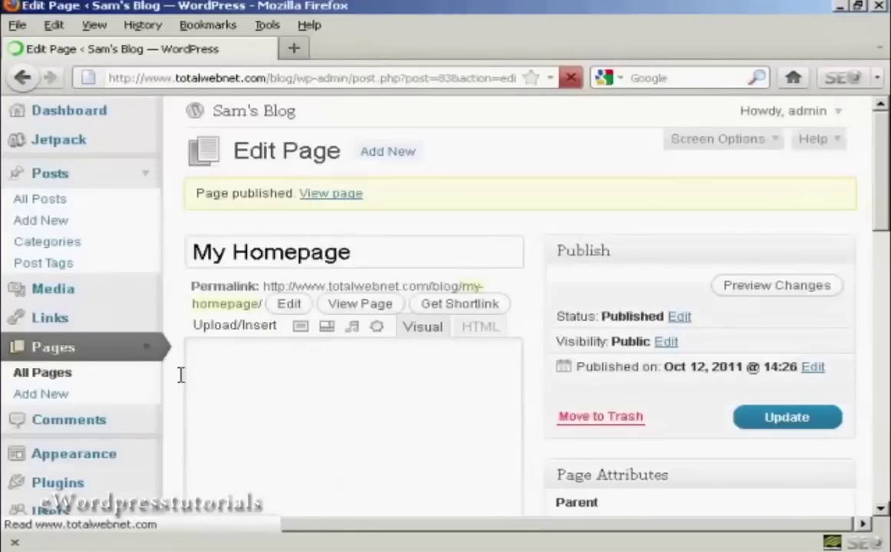
Return to the Reading page under Settings.
scroll(690, 307, down, 5)
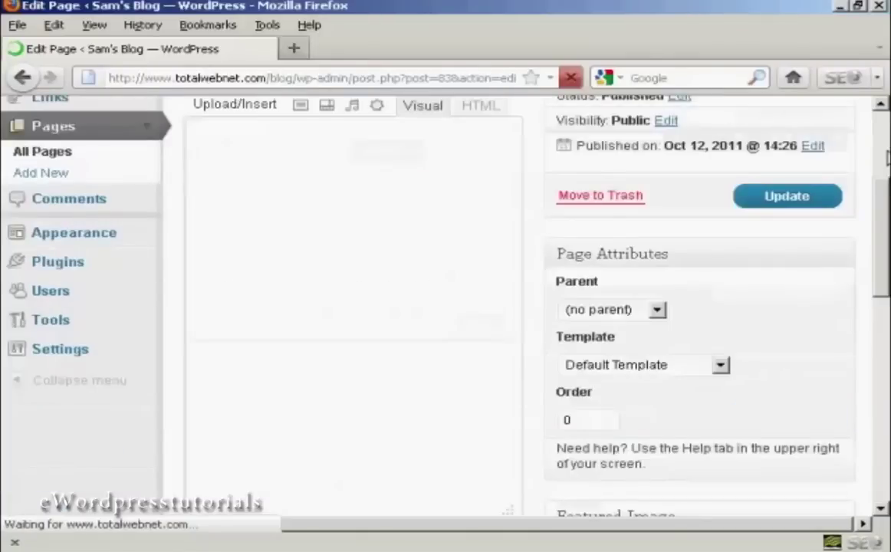
click(49, 352)
scroll(279, 366, down, 5)
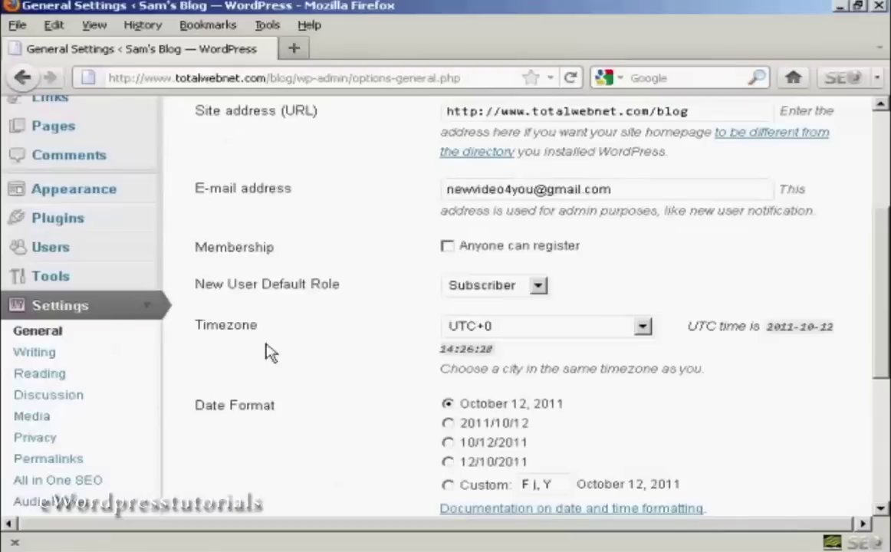
click(39, 375)
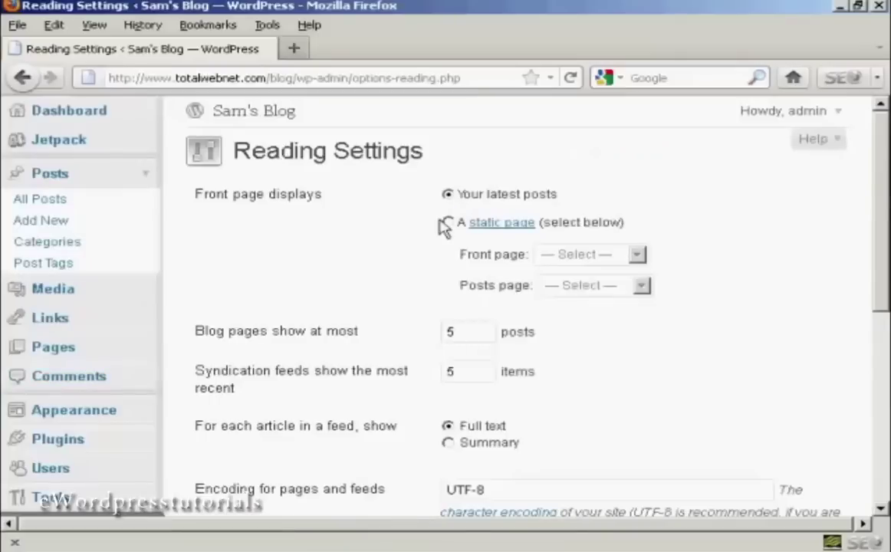
Save My Homepage as the static front page, then view the live blog.
click(452, 224)
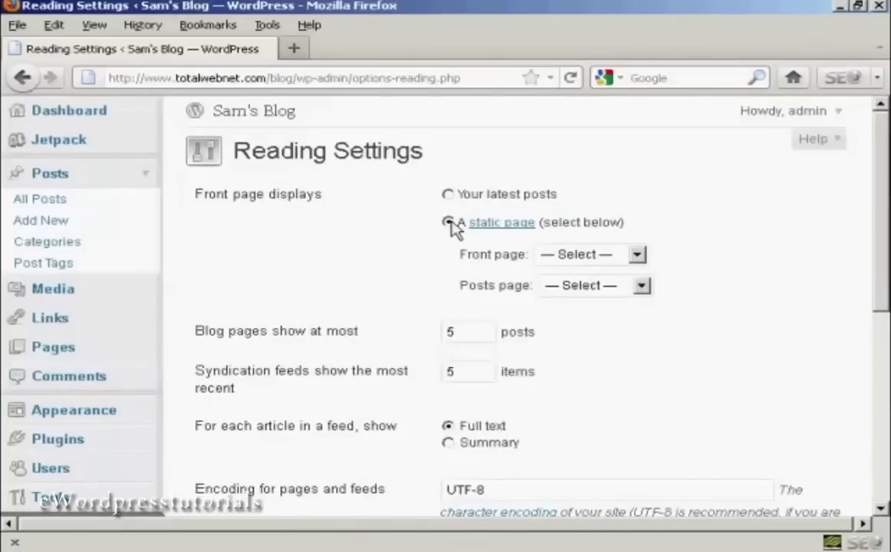
click(638, 256)
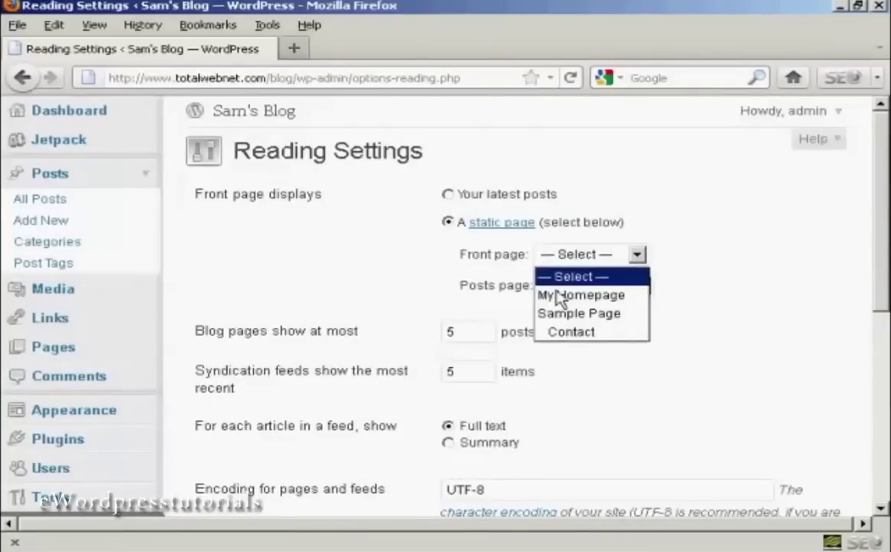
click(609, 299)
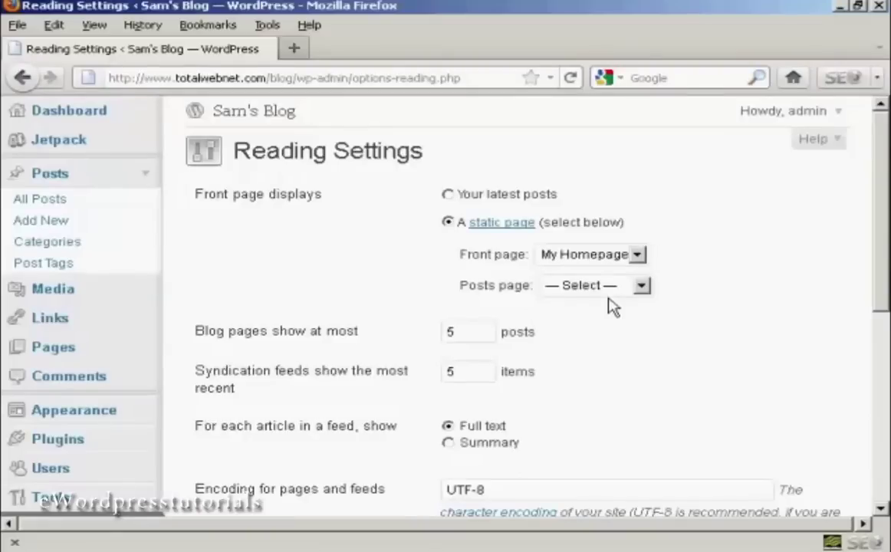
drag(882, 214, 886, 395)
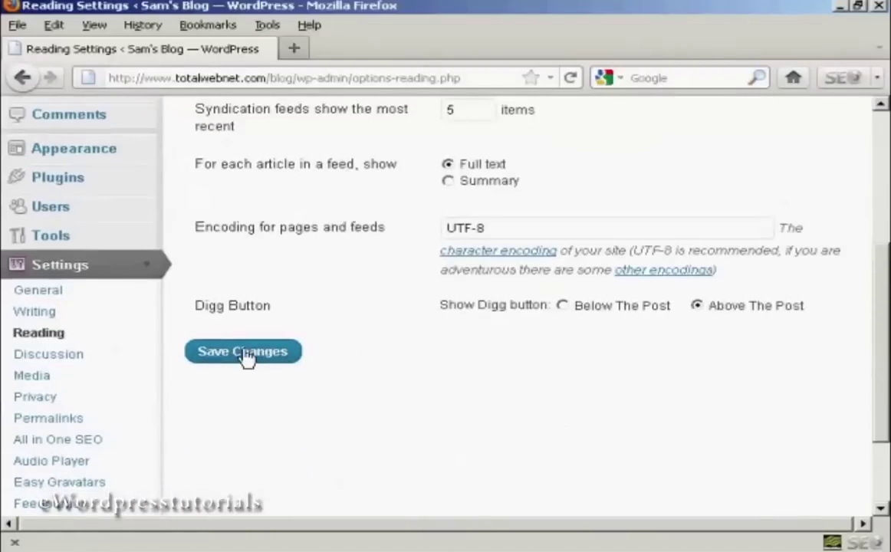
click(245, 356)
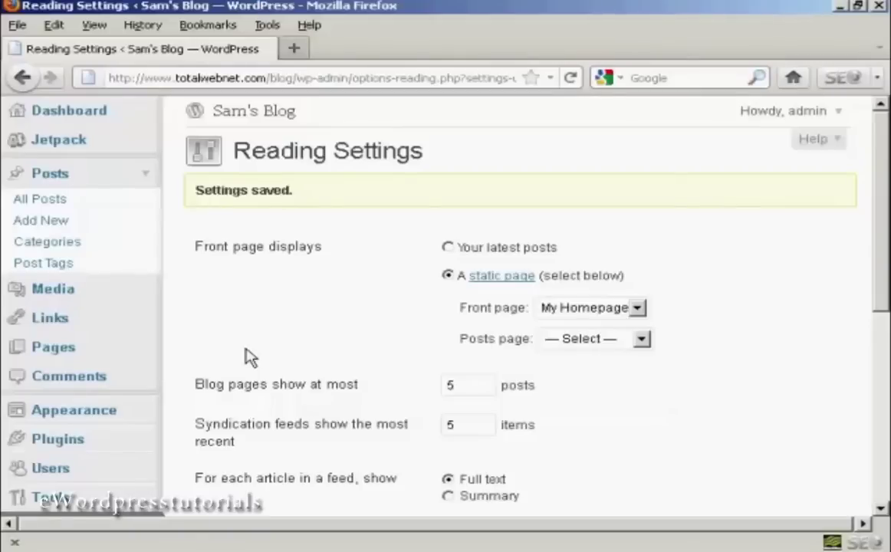
click(259, 119)
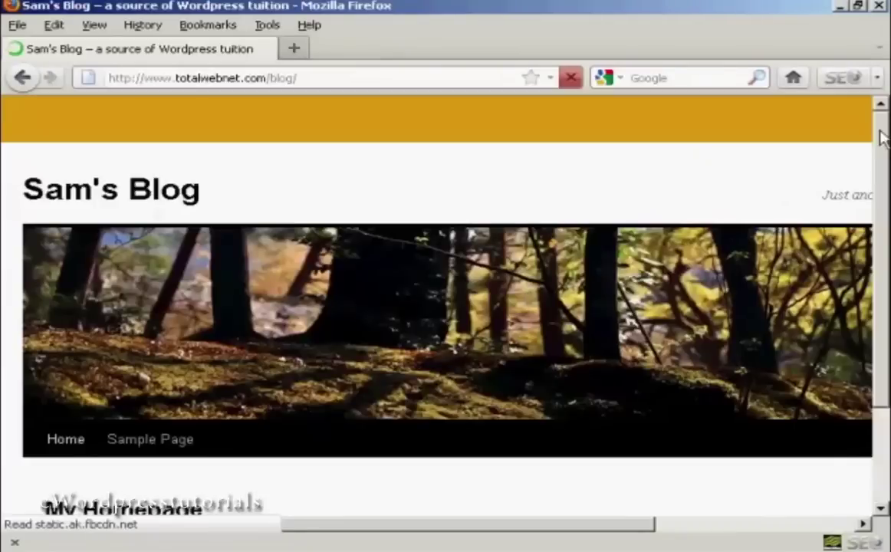
Scroll down Sam's Blog front page to read the My Homepage text.
scroll(529, 302, down, 5)
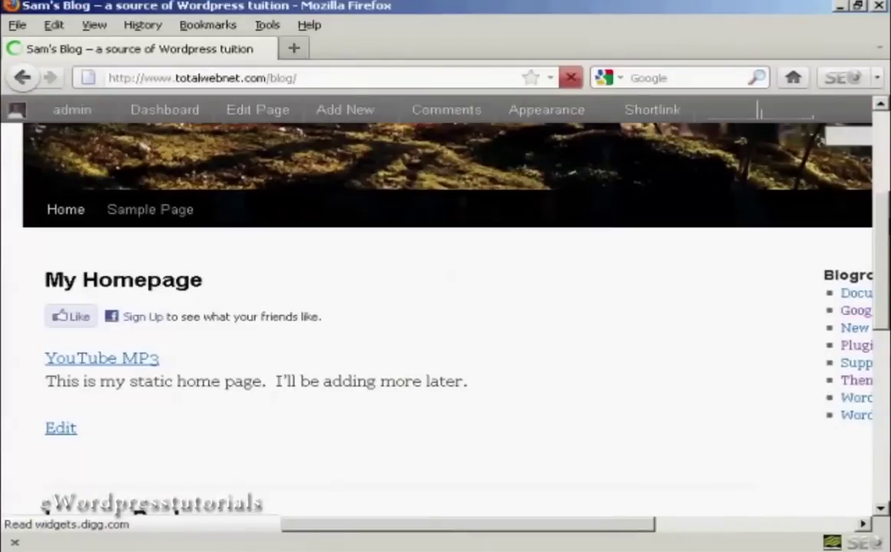
scroll(445, 307, down, 2)
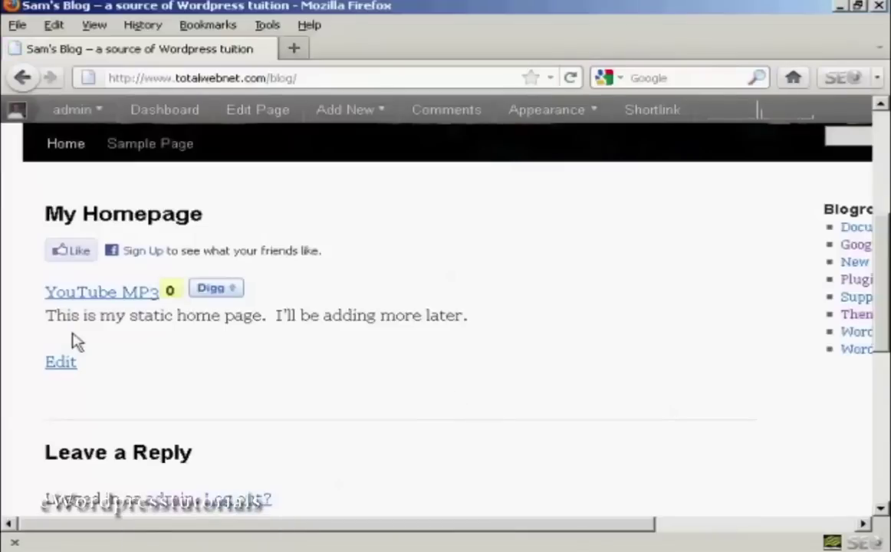